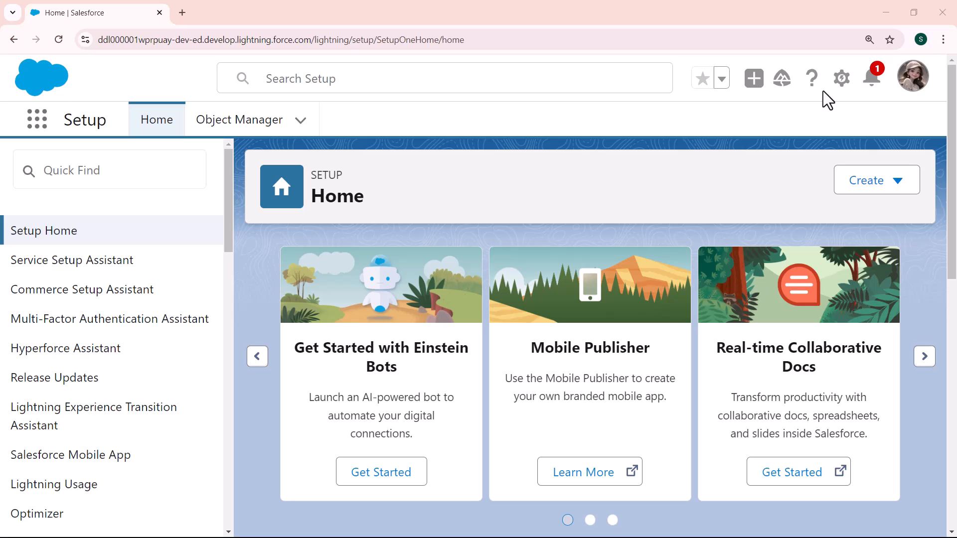
Open Setup in a new browser tab and go to the Object Manager
{"action": "left_click", "coordinate": [841, 80]}
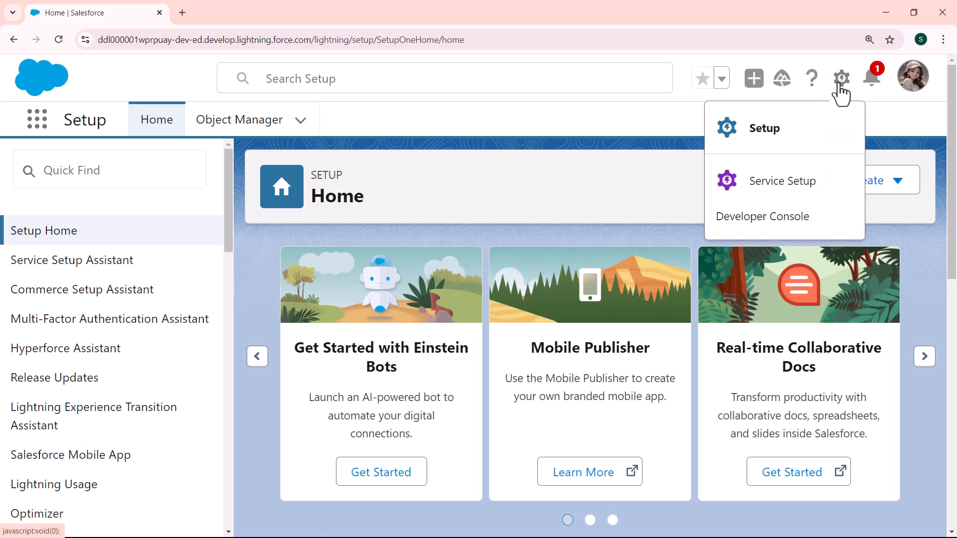
{"action": "left_click", "coordinate": [766, 129]}
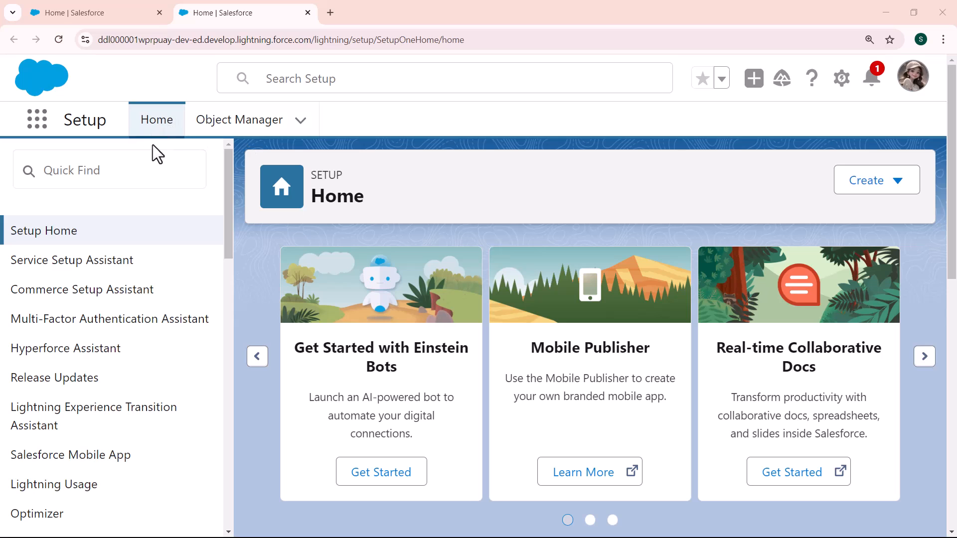
{"action": "left_click", "coordinate": [242, 124]}
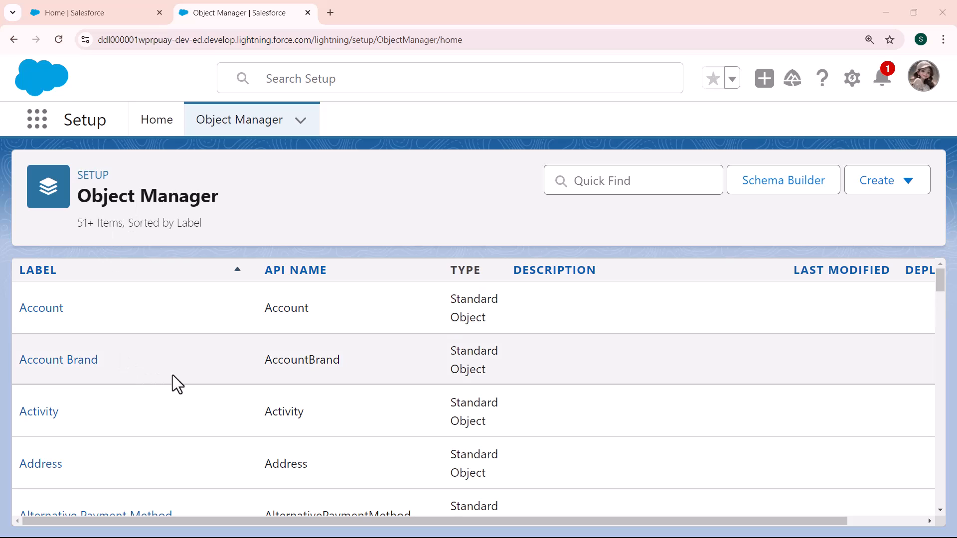
Search the objects for "opportu" and open the Fields & Relationships of the Opportunity object
{"action": "left_click", "coordinate": [621, 179]}
{"action": "type", "text": "opportu"}
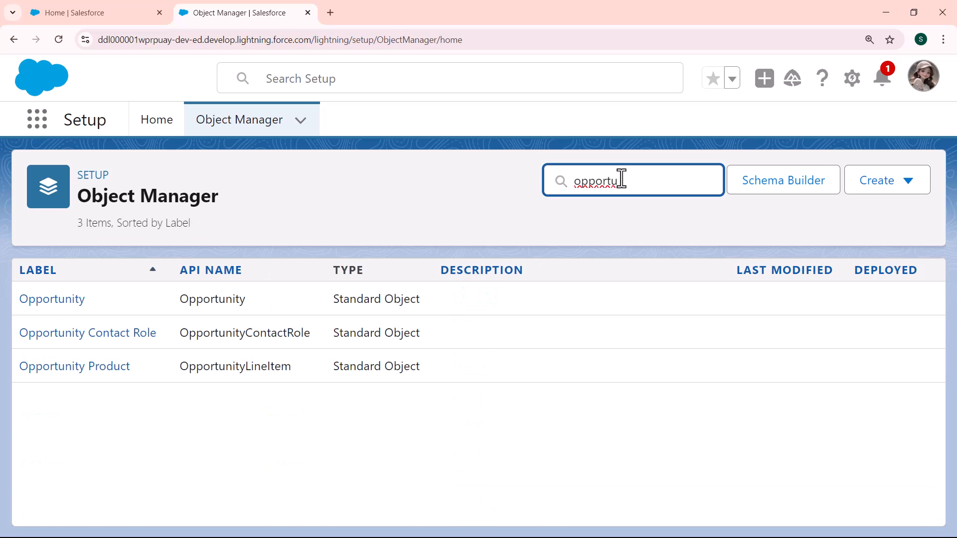
{"action": "left_click", "coordinate": [74, 302]}
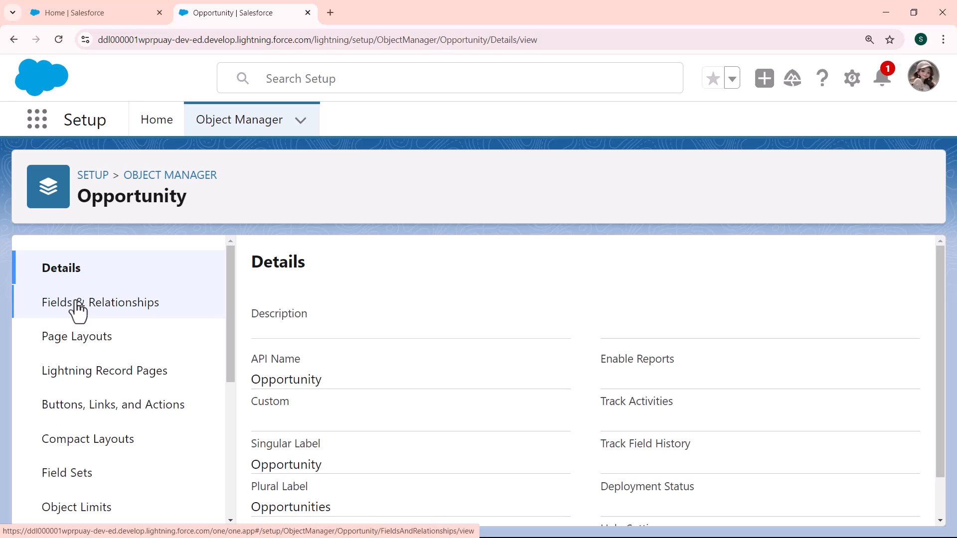
{"action": "left_click", "coordinate": [120, 308]}
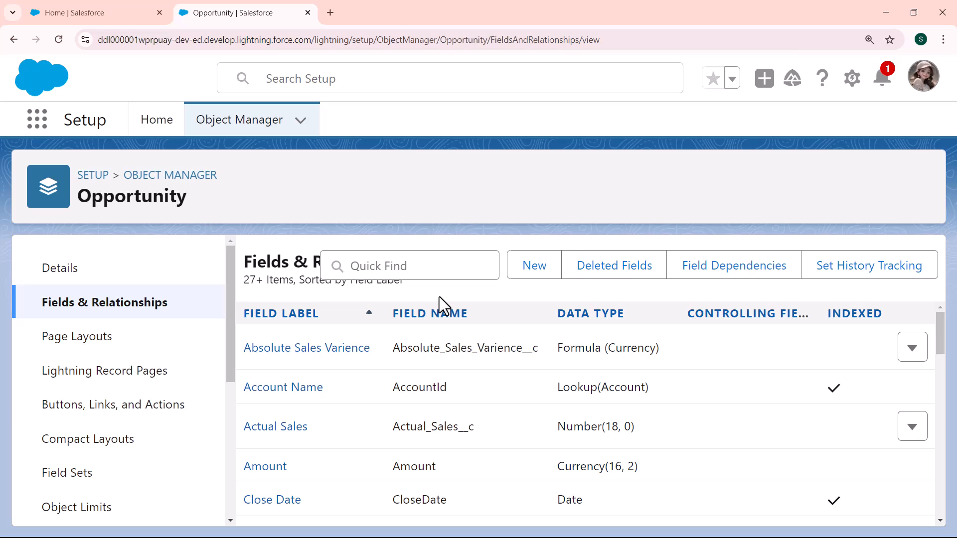
Start a new custom field on Opportunity with Formula as its data type and continue to the output type
{"action": "left_click", "coordinate": [541, 267]}
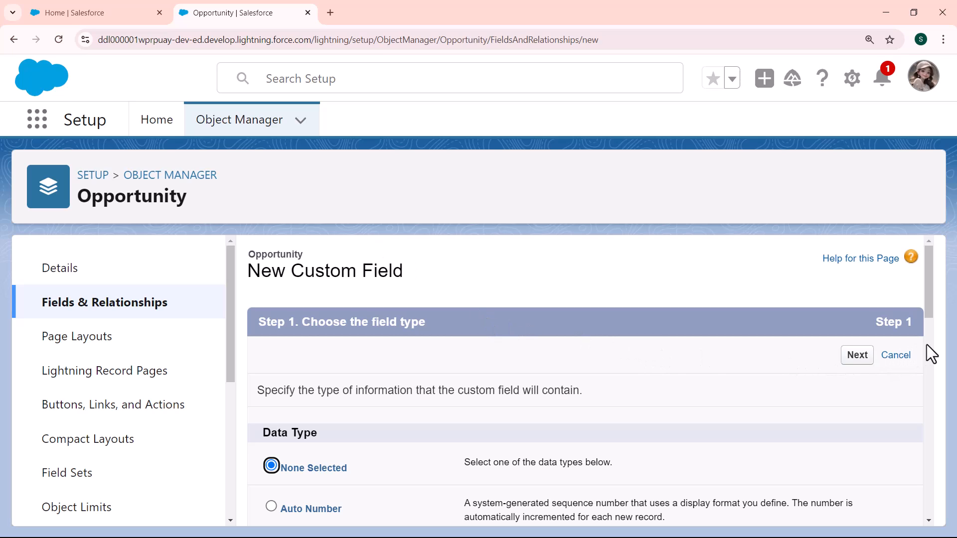
{"action": "scroll", "coordinate": [926, 345], "scroll_direction": "down", "scroll_amount": 5}
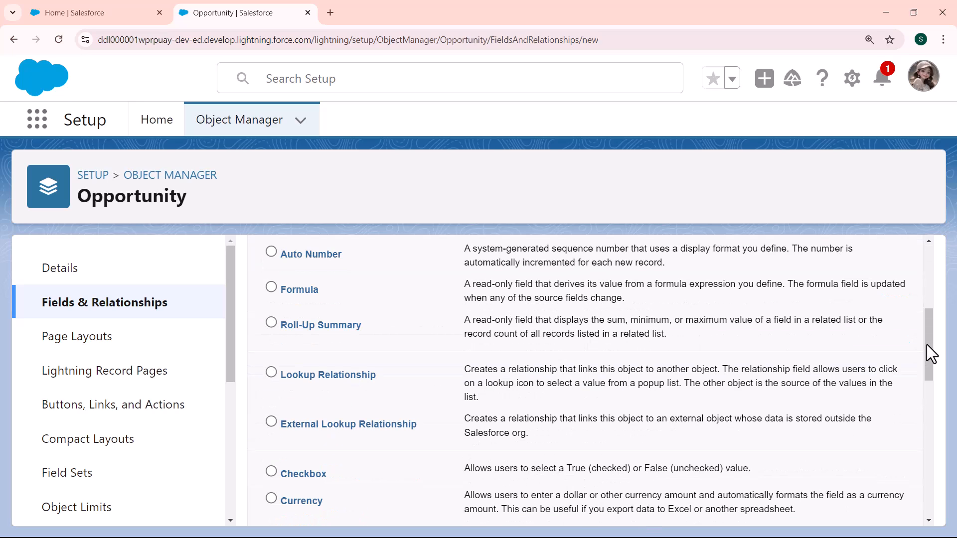
{"action": "left_click", "coordinate": [271, 288]}
{"action": "scroll", "coordinate": [931, 277], "scroll_direction": "up", "scroll_amount": 5}
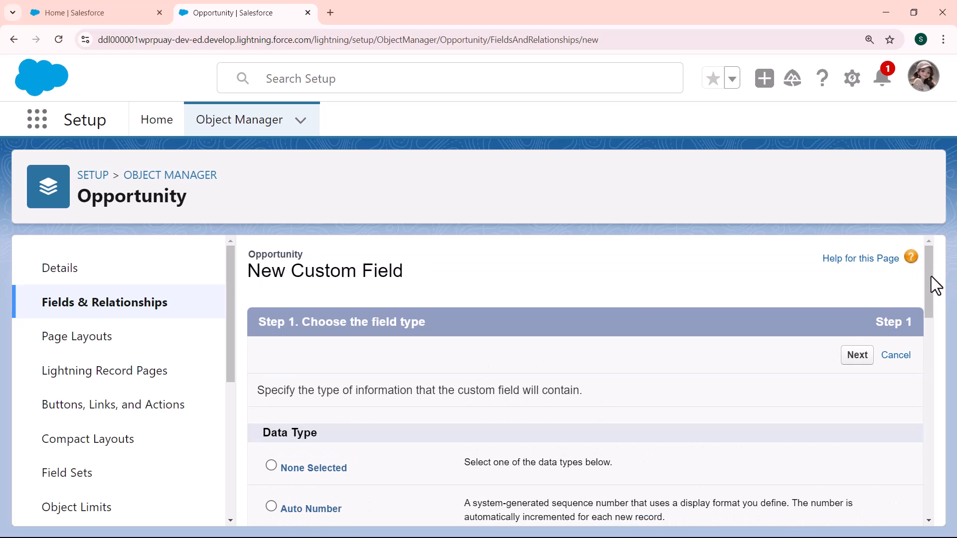
{"action": "left_click", "coordinate": [857, 356]}
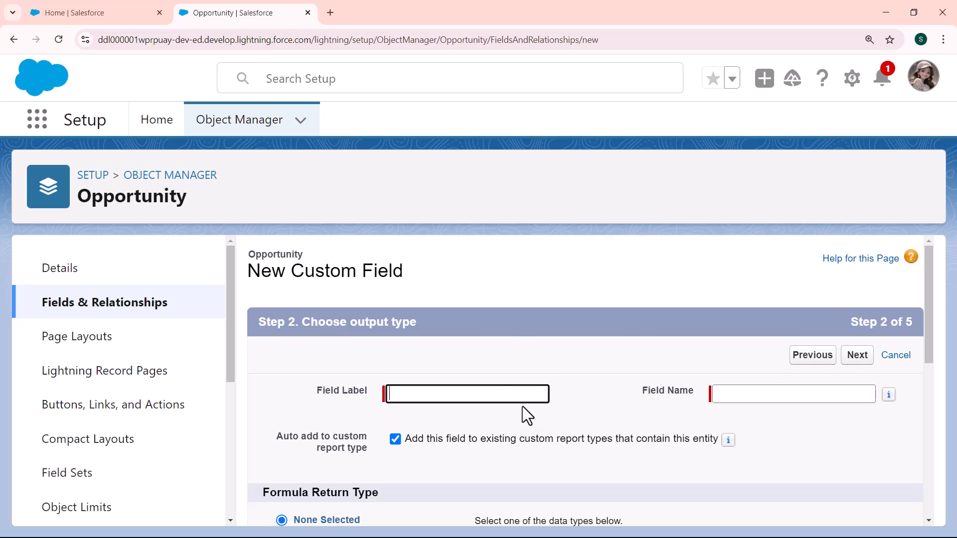
Label the new formula field "Commission Rate"
{"action": "left_click", "coordinate": [516, 394]}
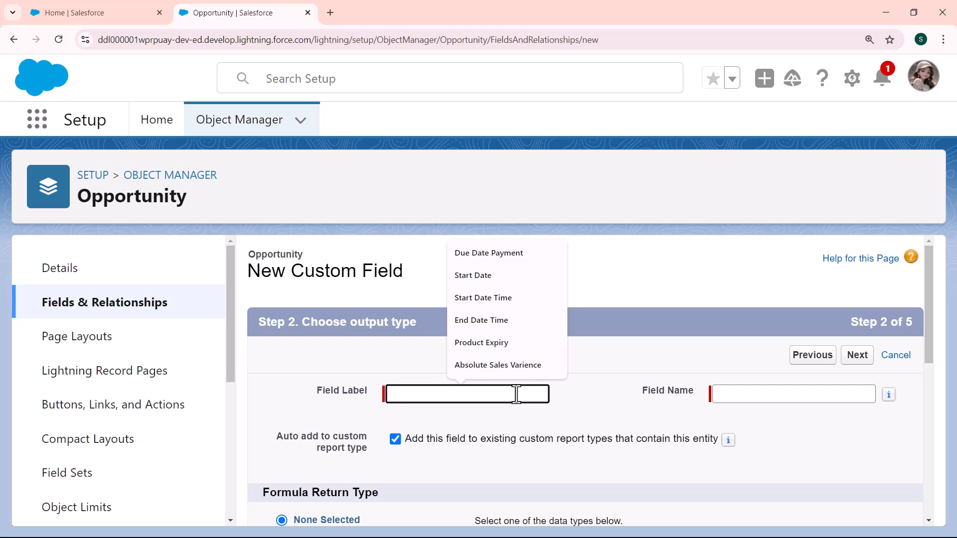
{"action": "type", "text": "Commi"}
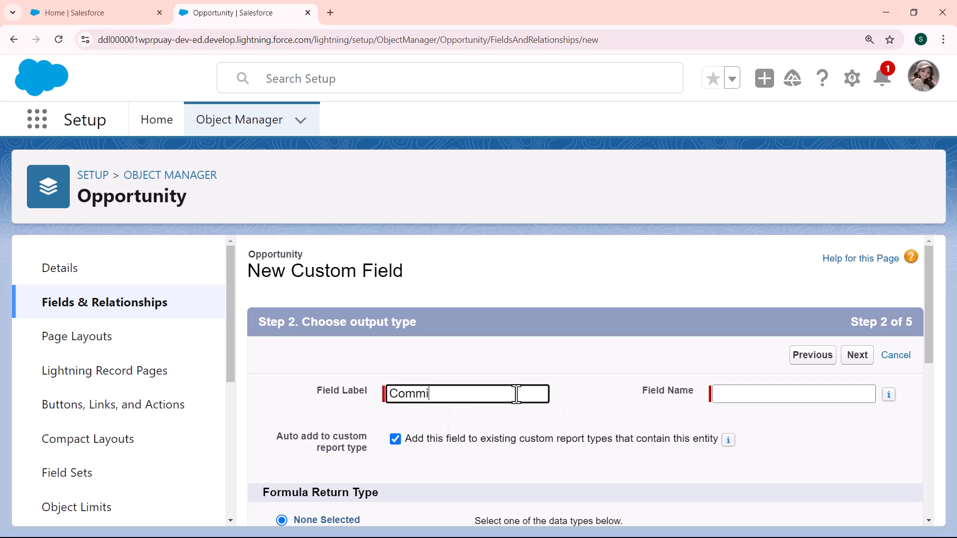
{"action": "type", "text": "ssion Rate"}
{"action": "left_click", "coordinate": [731, 401]}
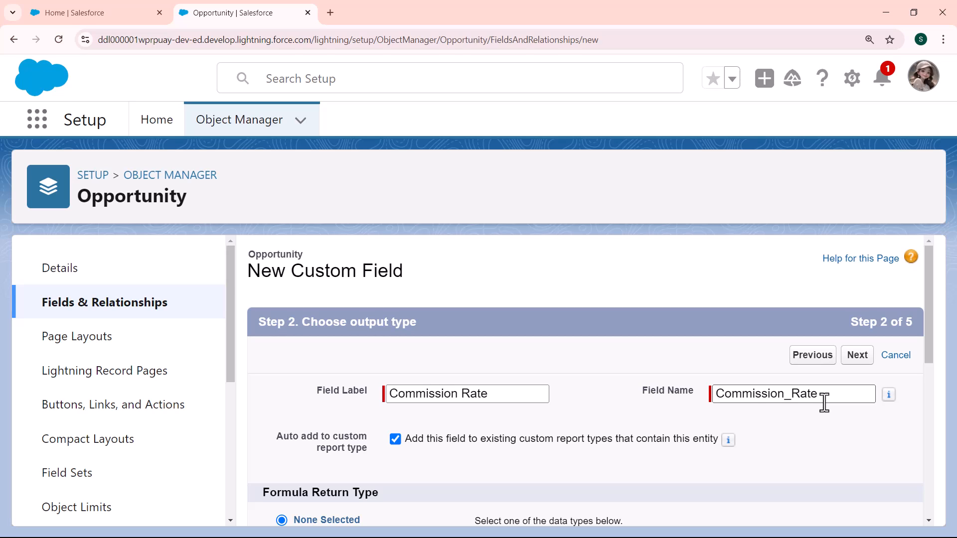
Set the formula return type to Number and continue to the formula editor
{"action": "left_click", "coordinate": [925, 402]}
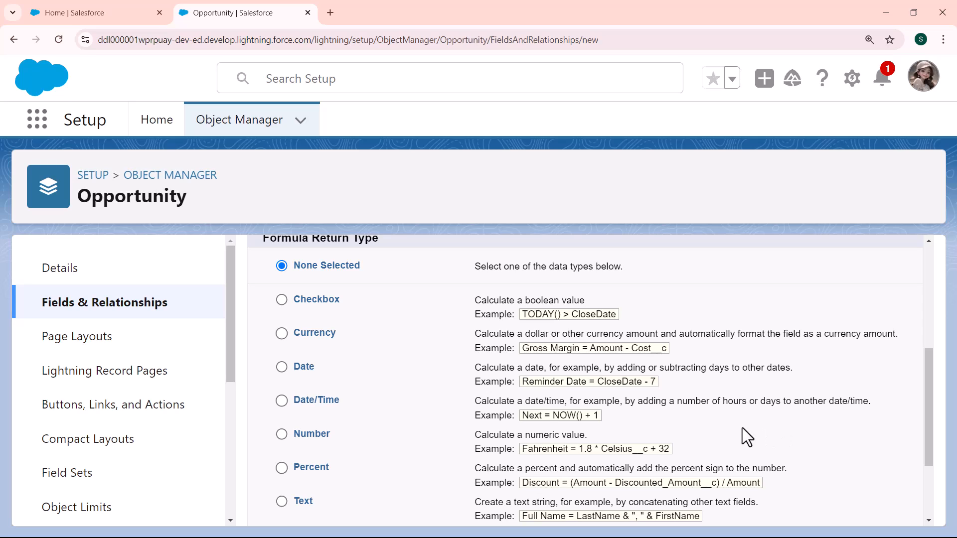
{"action": "left_click", "coordinate": [282, 435]}
{"action": "scroll", "coordinate": [926, 494], "scroll_direction": "down", "scroll_amount": 3}
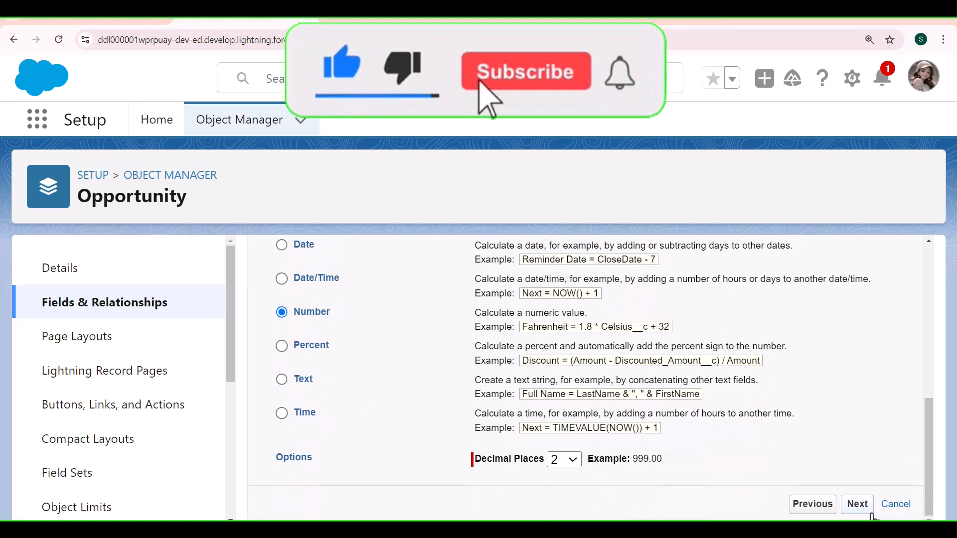
{"action": "left_click", "coordinate": [856, 504]}
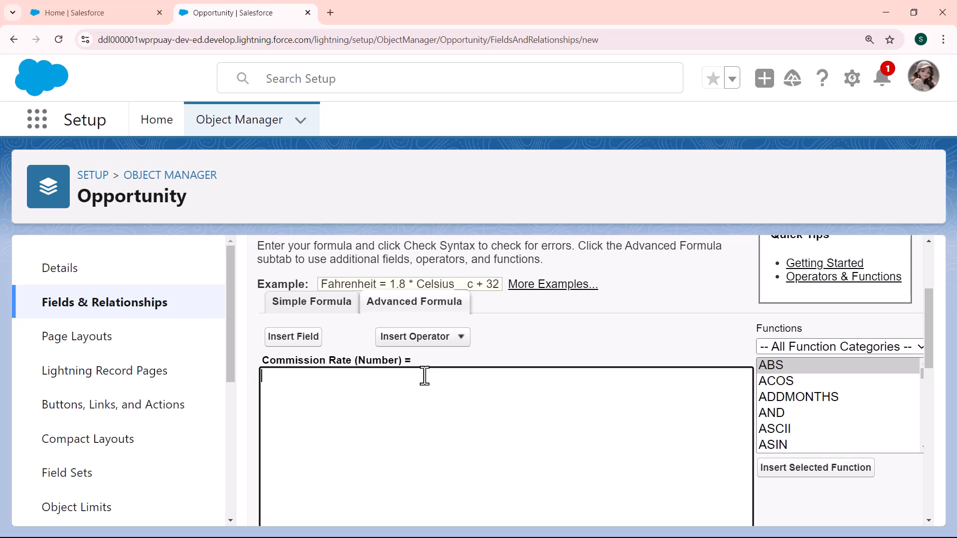
Insert the logical IF function into the Commission Rate formula and clear its placeholder arguments
{"action": "left_click", "coordinate": [181, 25]}
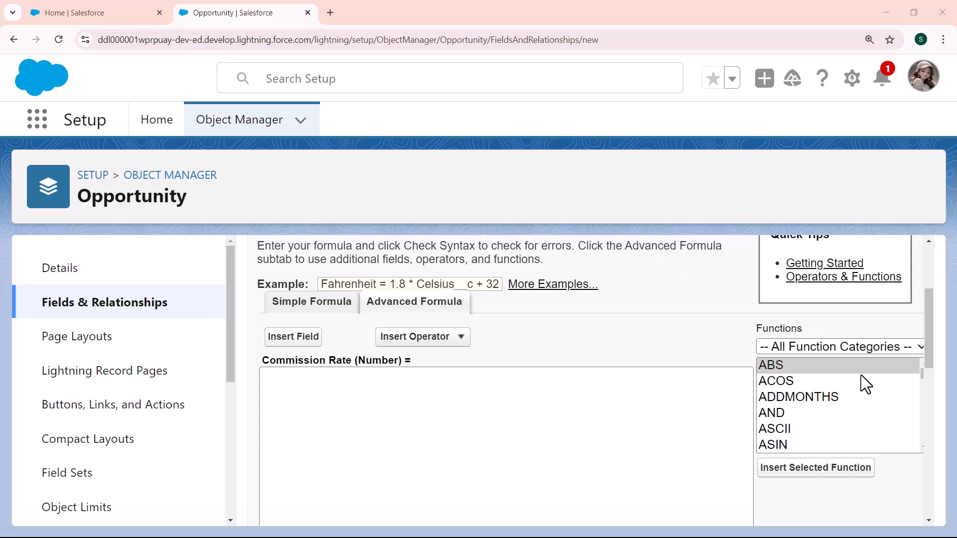
{"action": "left_click", "coordinate": [873, 346]}
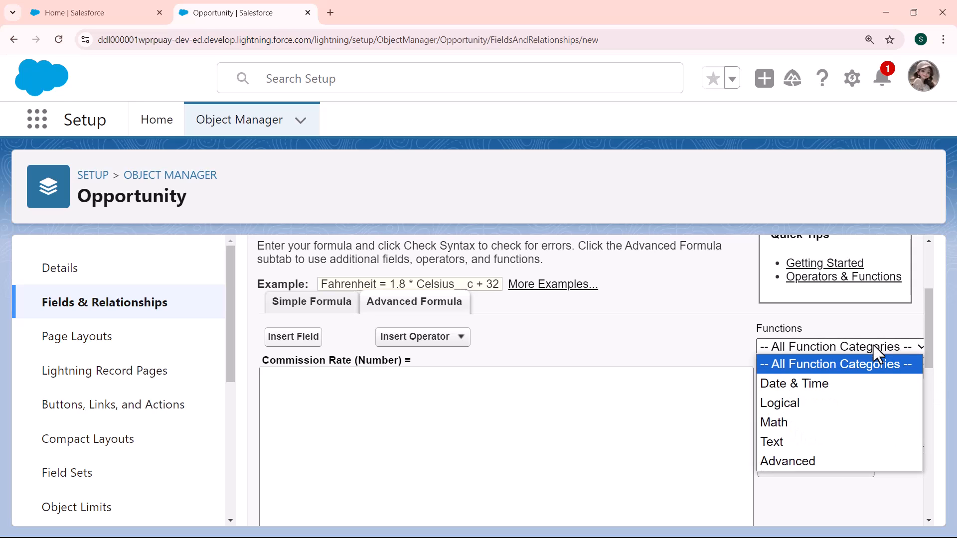
{"action": "left_click", "coordinate": [812, 406]}
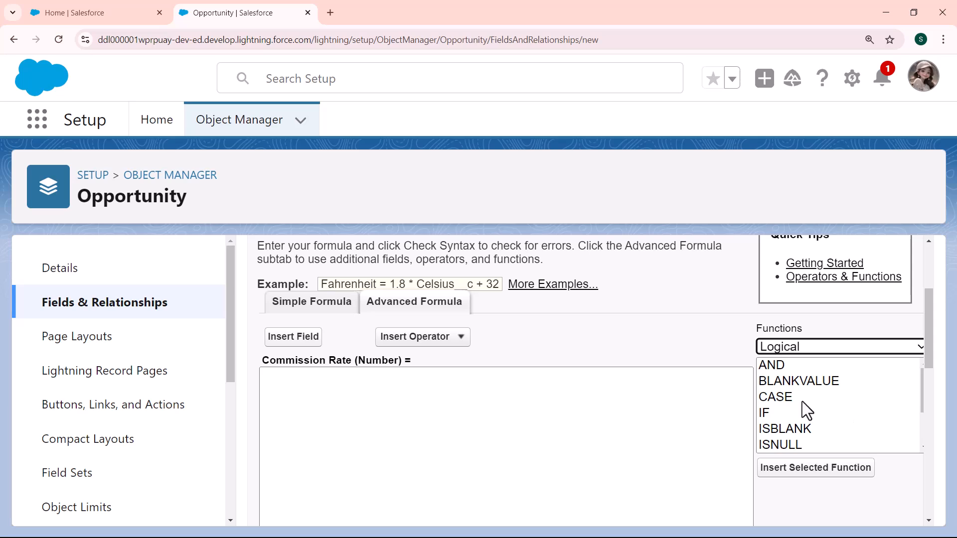
{"action": "left_click", "coordinate": [765, 413]}
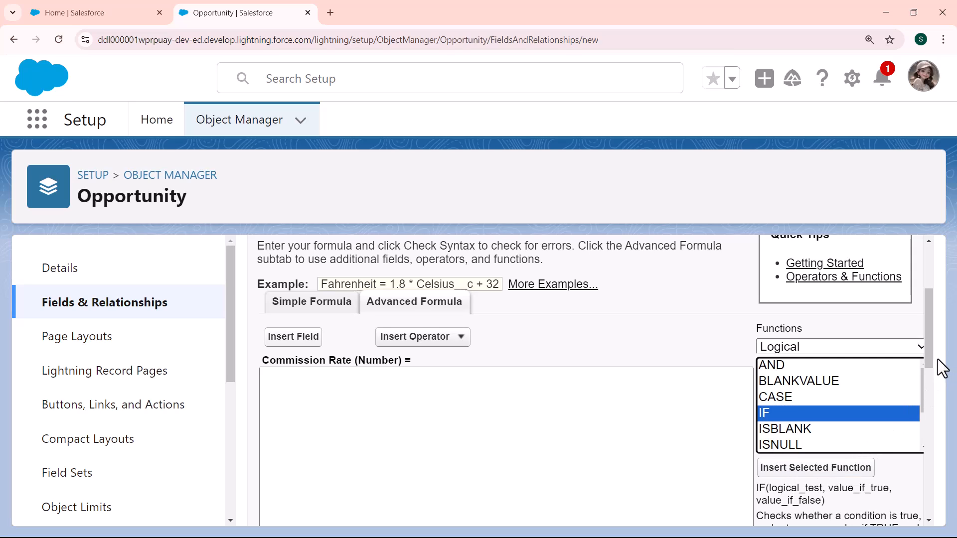
{"action": "left_click_drag", "start_coordinate": [927, 354], "coordinate": [927, 364]}
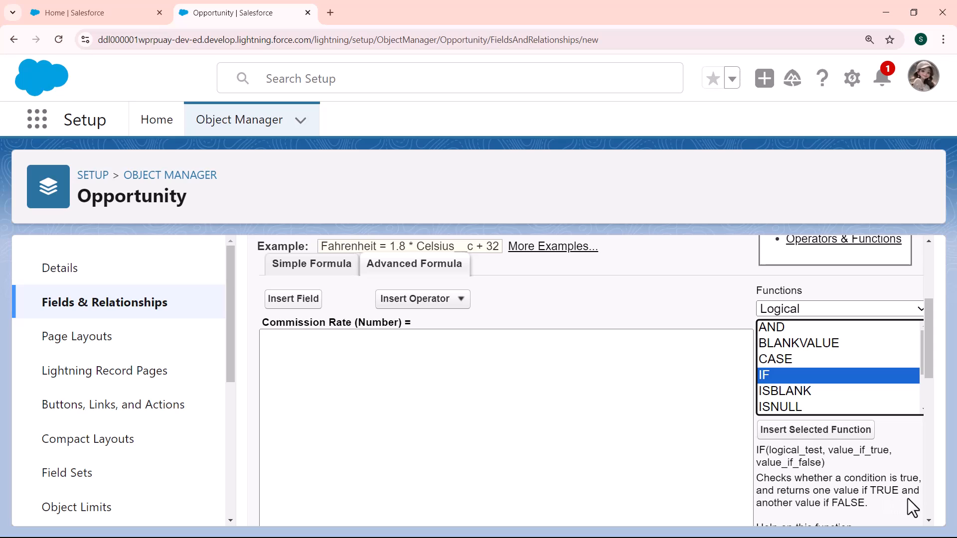
{"action": "left_click", "coordinate": [793, 435]}
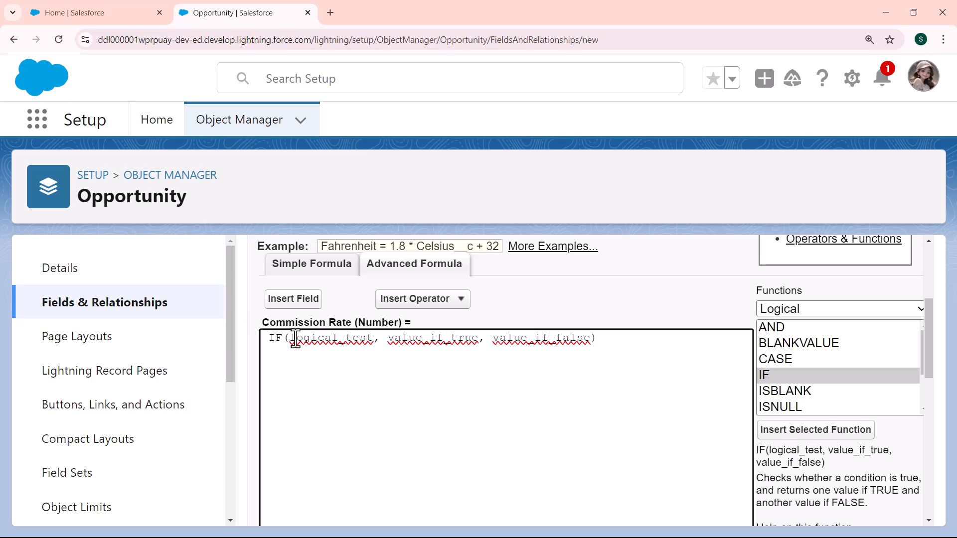
{"action": "left_click_drag", "start_coordinate": [291, 339], "coordinate": [591, 342]}
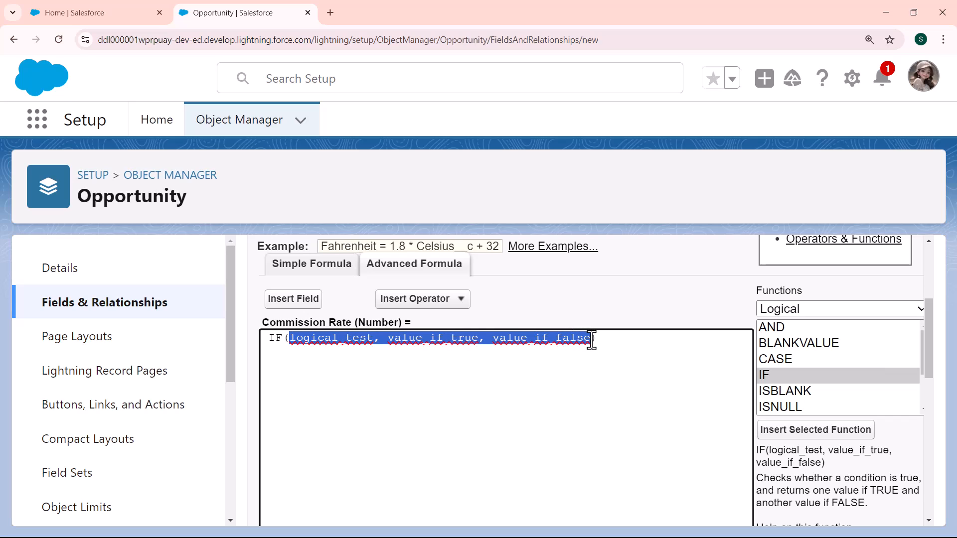
{"action": "key", "text": "BackSpace"}
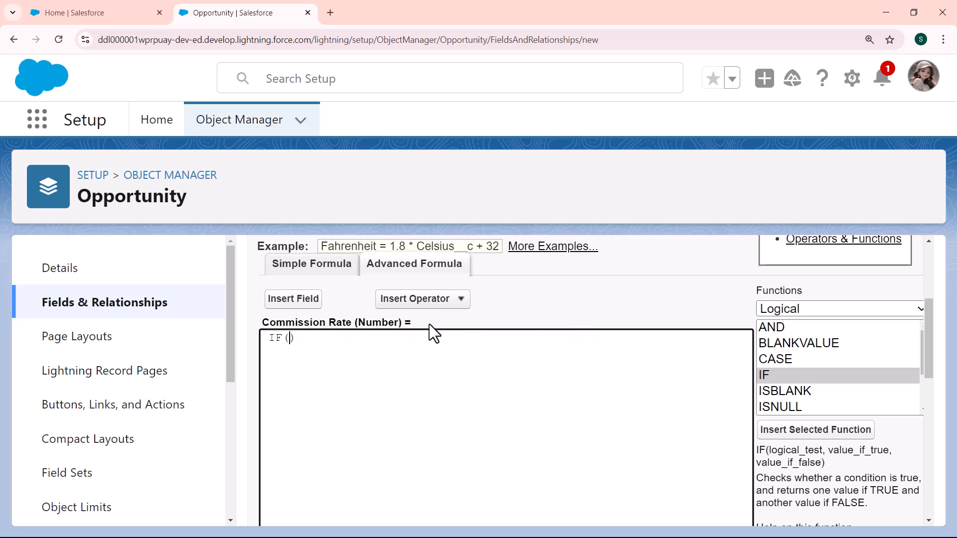
Insert the Math function ACOS inside the parentheses of the IF function
{"action": "left_click", "coordinate": [823, 315]}
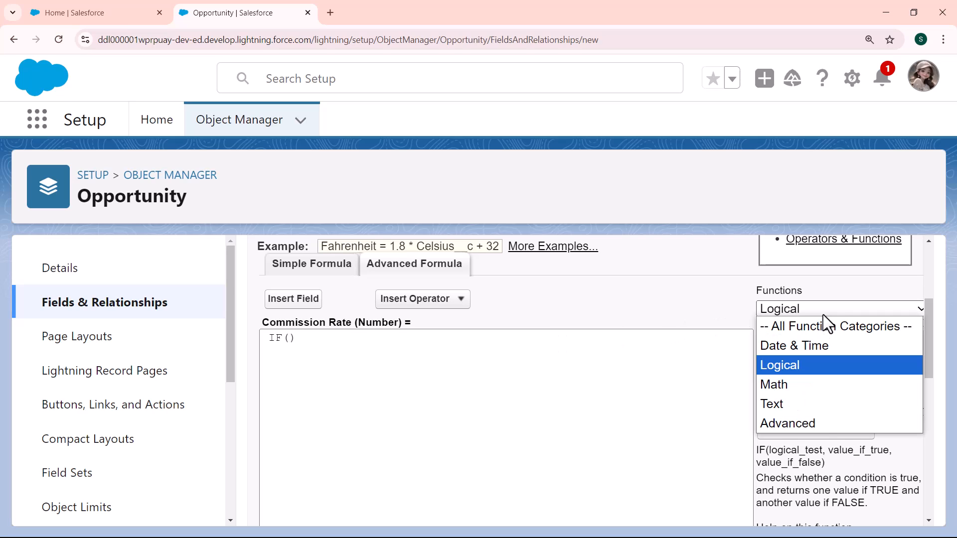
{"action": "left_click", "coordinate": [805, 387]}
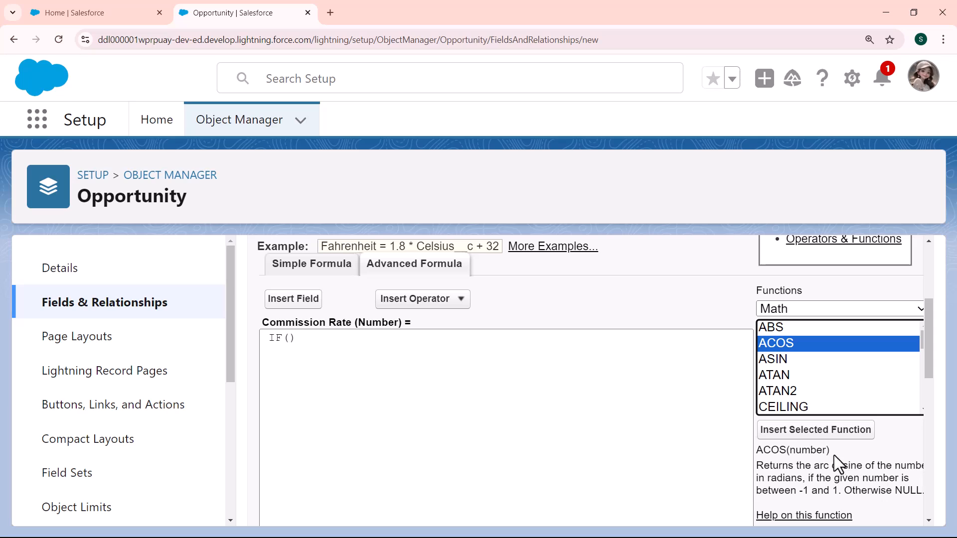
{"action": "left_click", "coordinate": [800, 431]}
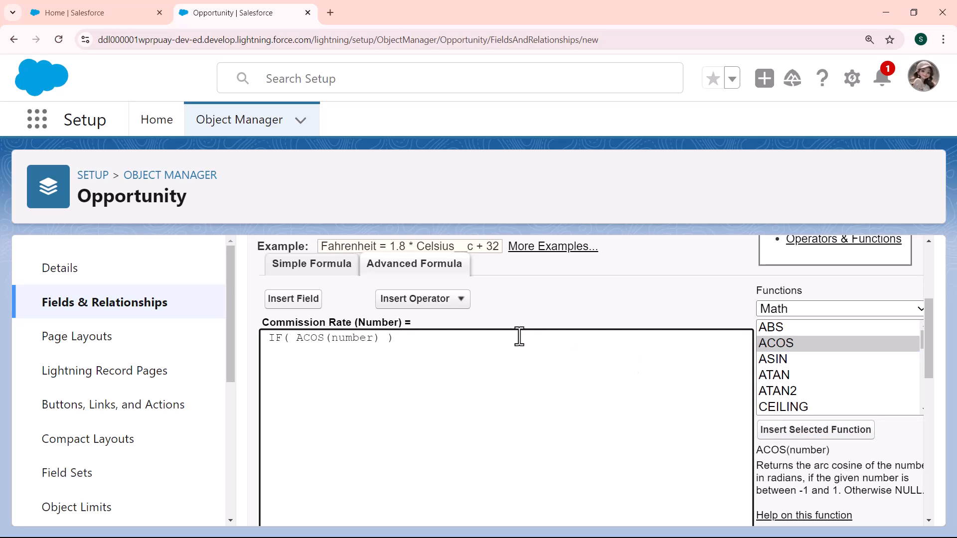
Replace the number placeholder in ACOS with the Opportunity field Sales Person Angle
{"action": "left_click_drag", "start_coordinate": [375, 342], "coordinate": [335, 338]}
{"action": "left_click", "coordinate": [298, 301]}
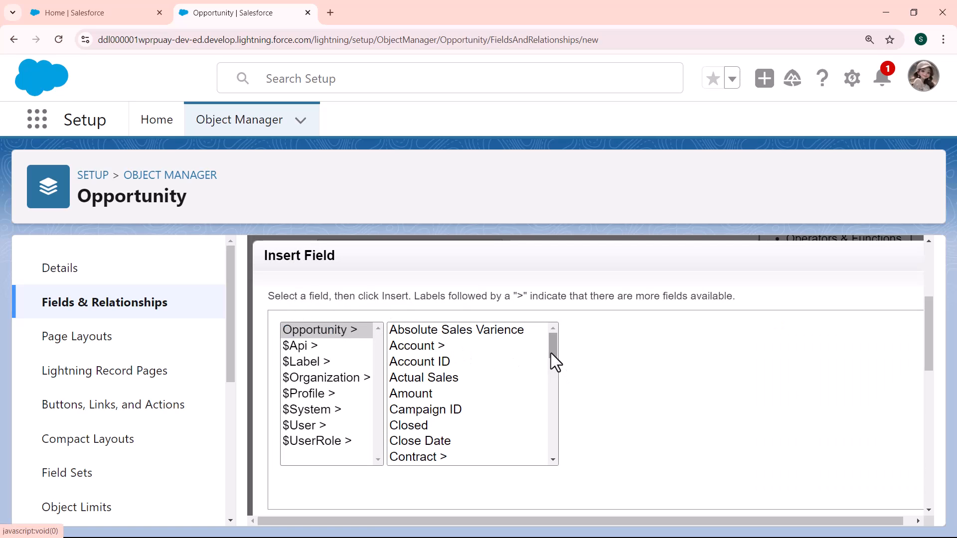
{"action": "left_click_drag", "start_coordinate": [551, 353], "coordinate": [555, 449]}
{"action": "left_click", "coordinate": [460, 383]}
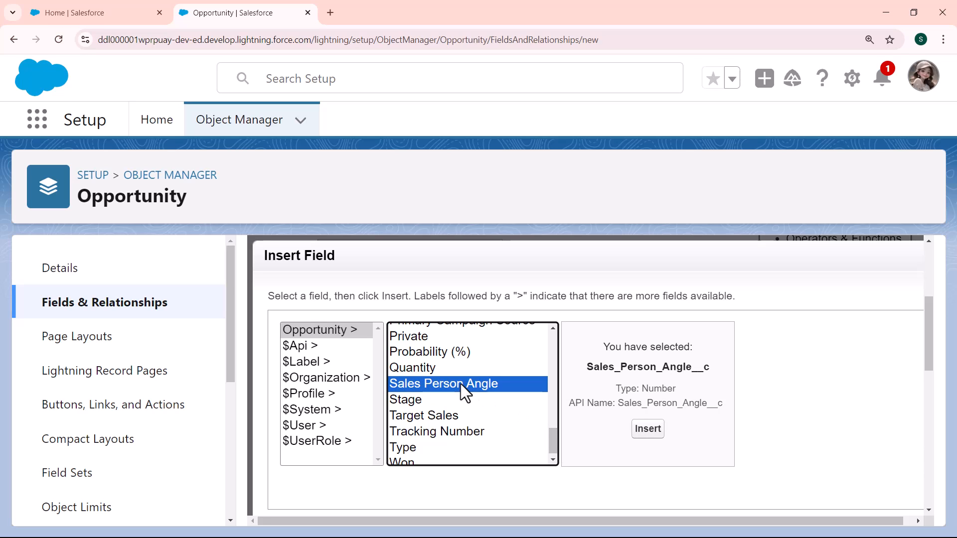
{"action": "left_click", "coordinate": [635, 437]}
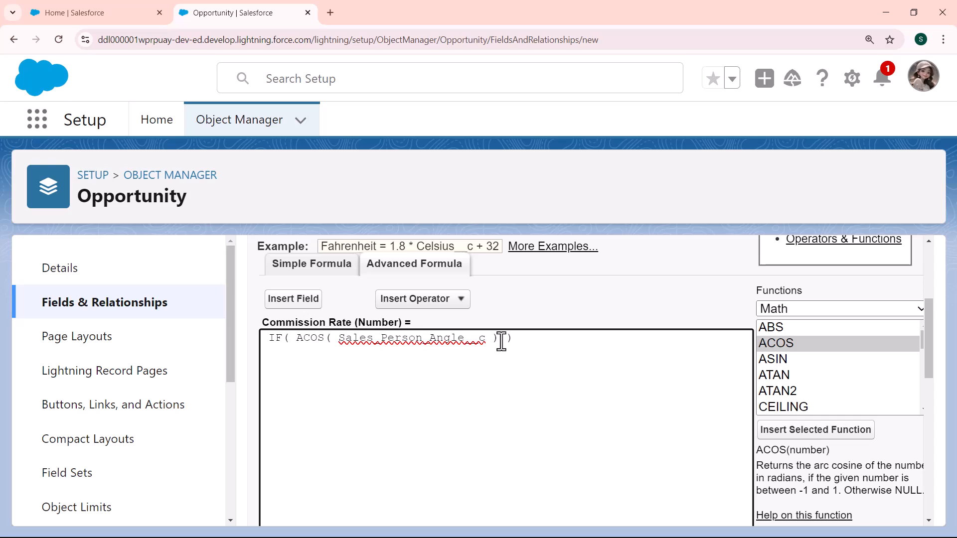
Complete the IF condition after ACOS with > 0.5, returning 0.15 when true and 0.10 when false
{"action": "type", "text": ">"}
{"action": "type", "text": "0.5, 0.15, 0.10"}
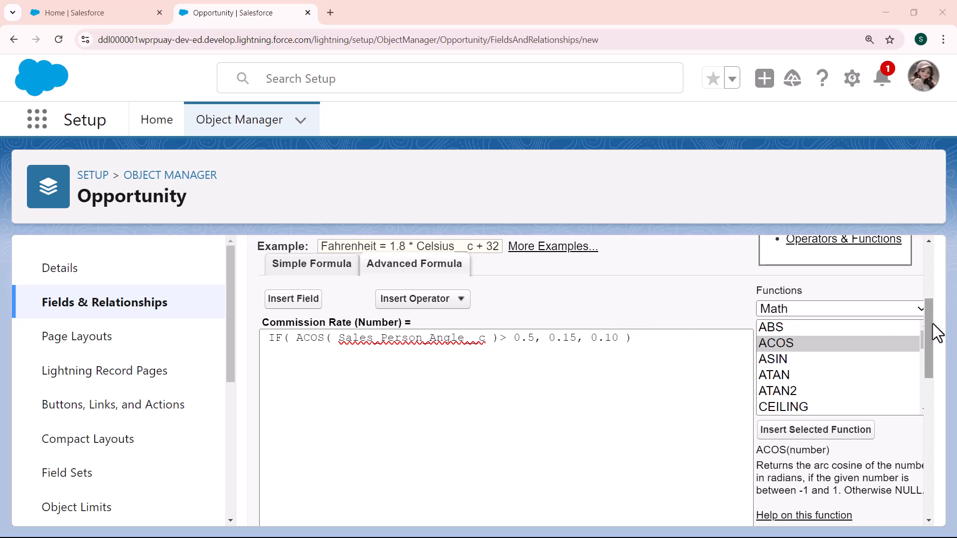
Check the syntax of the Commission Rate formula and review the validation result below the editor
{"action": "left_click_drag", "start_coordinate": [932, 330], "coordinate": [931, 413]}
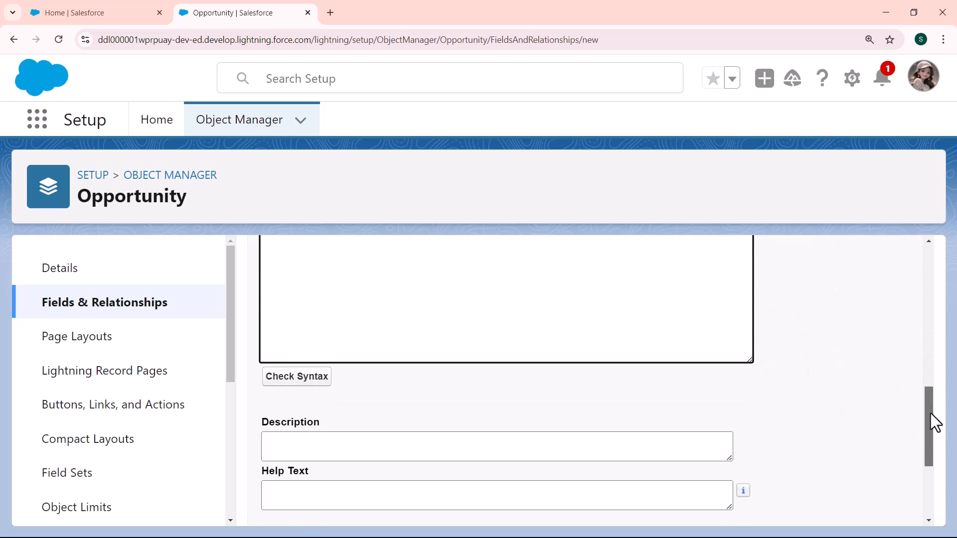
{"action": "left_click", "coordinate": [297, 369]}
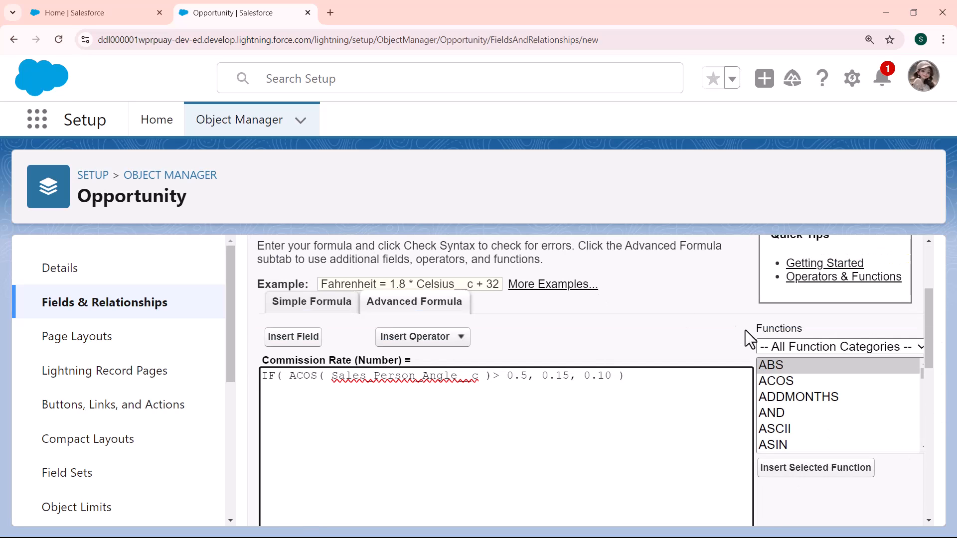
{"action": "left_click_drag", "start_coordinate": [925, 297], "coordinate": [923, 387]}
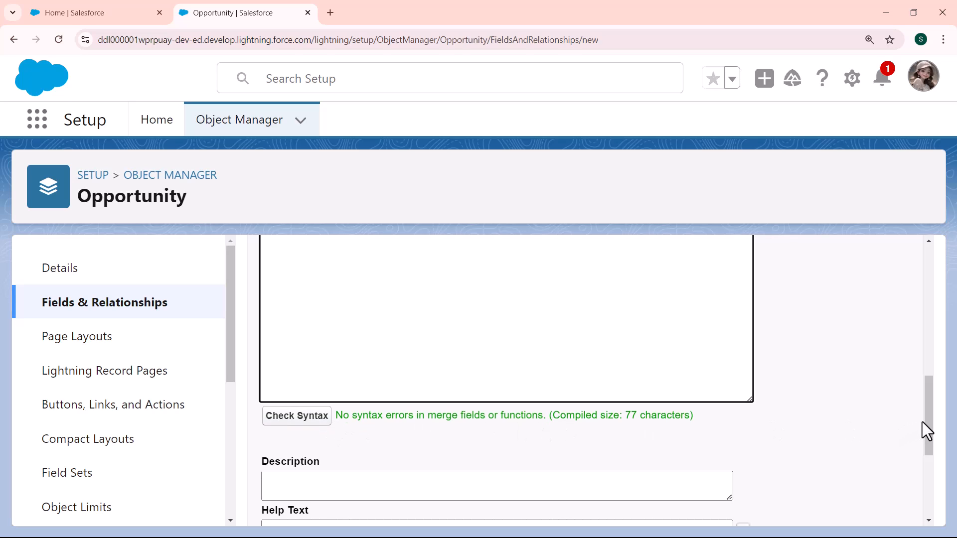
{"action": "left_click_drag", "start_coordinate": [929, 421], "coordinate": [929, 450]}
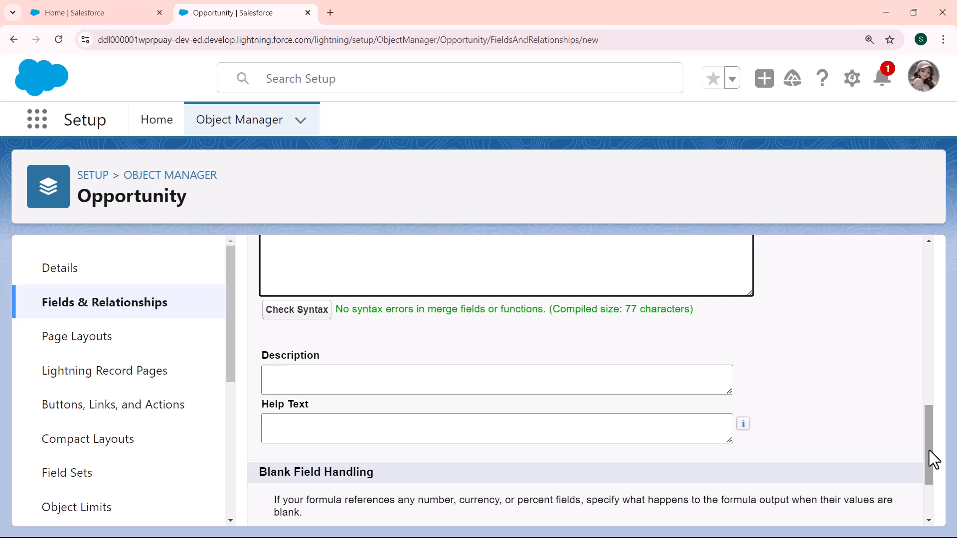
Keep blank fields treated as zeroes and make the Commission Rate field visible to all profiles in the field-level security
{"action": "left_click_drag", "start_coordinate": [929, 450], "coordinate": [928, 485]}
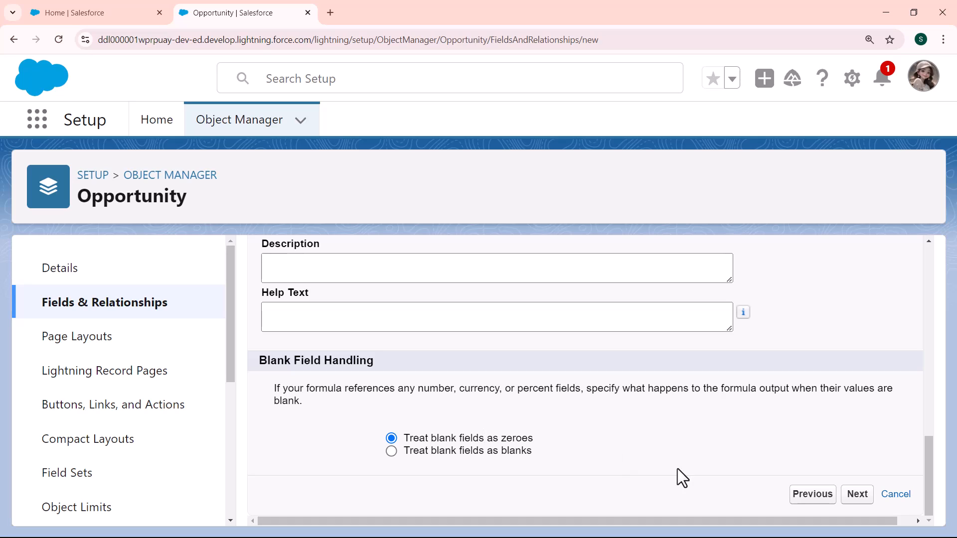
{"action": "left_click", "coordinate": [864, 498]}
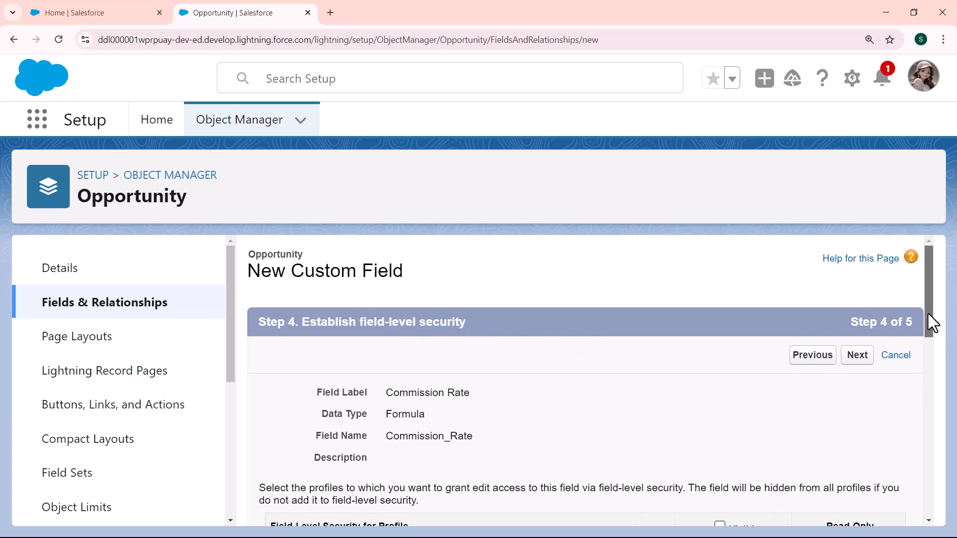
{"action": "left_click_drag", "start_coordinate": [928, 313], "coordinate": [928, 359]}
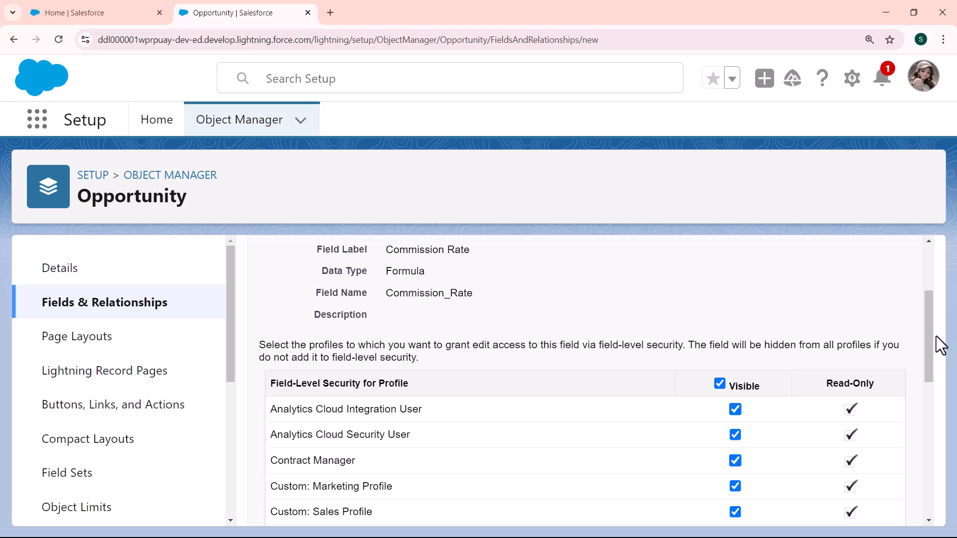
{"action": "left_click_drag", "start_coordinate": [928, 334], "coordinate": [903, 298]}
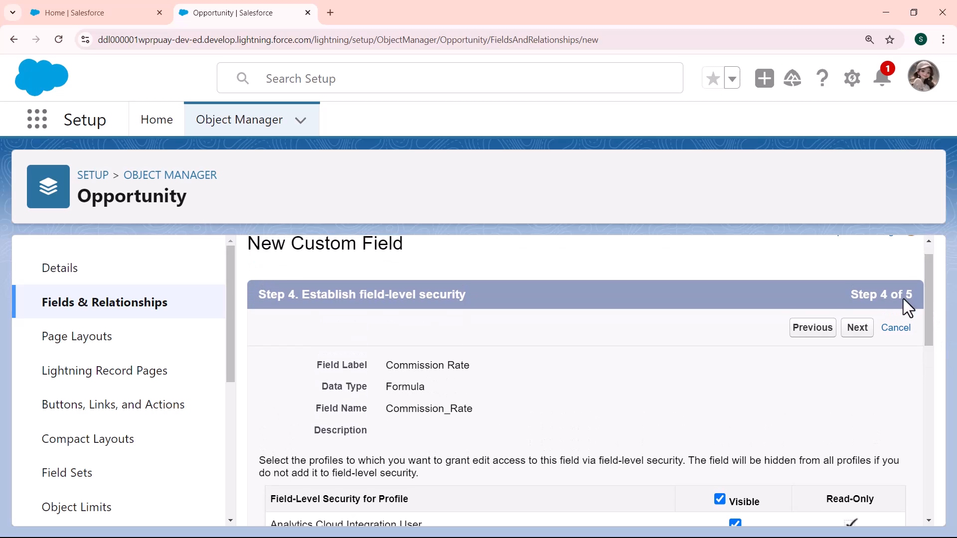
{"action": "left_click", "coordinate": [854, 321]}
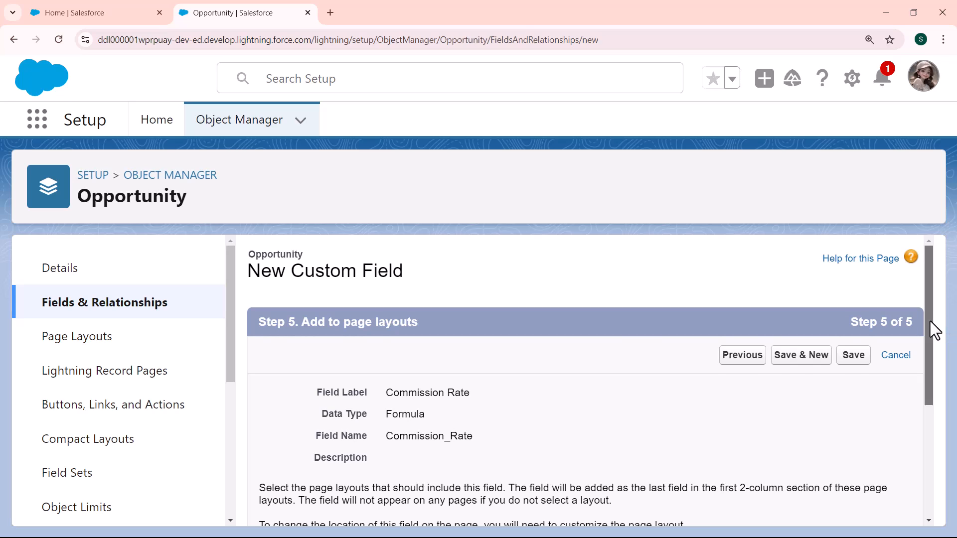
Keep Commission Rate added to all four Opportunity page layouts and save the new field
{"action": "left_click_drag", "start_coordinate": [929, 321], "coordinate": [926, 402]}
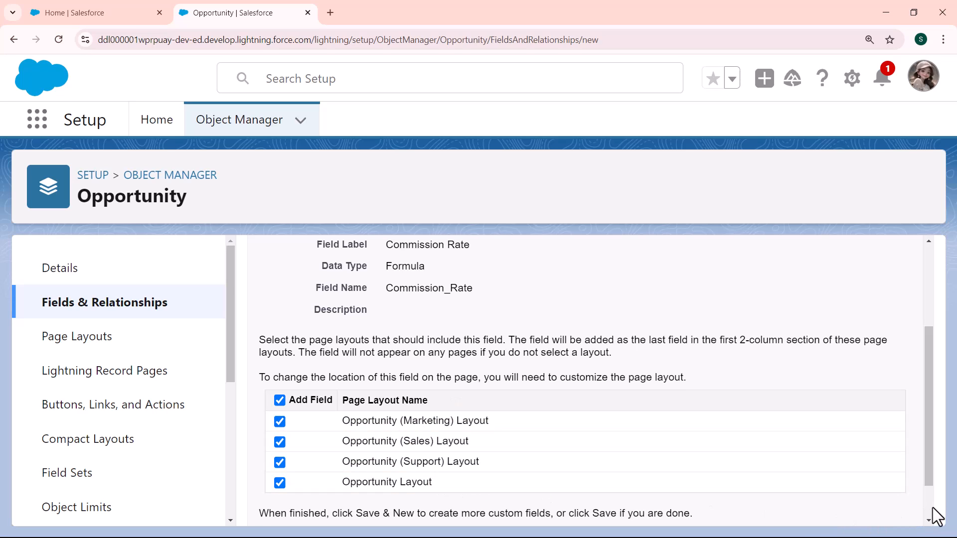
{"action": "scroll", "coordinate": [932, 508], "scroll_direction": "down", "scroll_amount": 2}
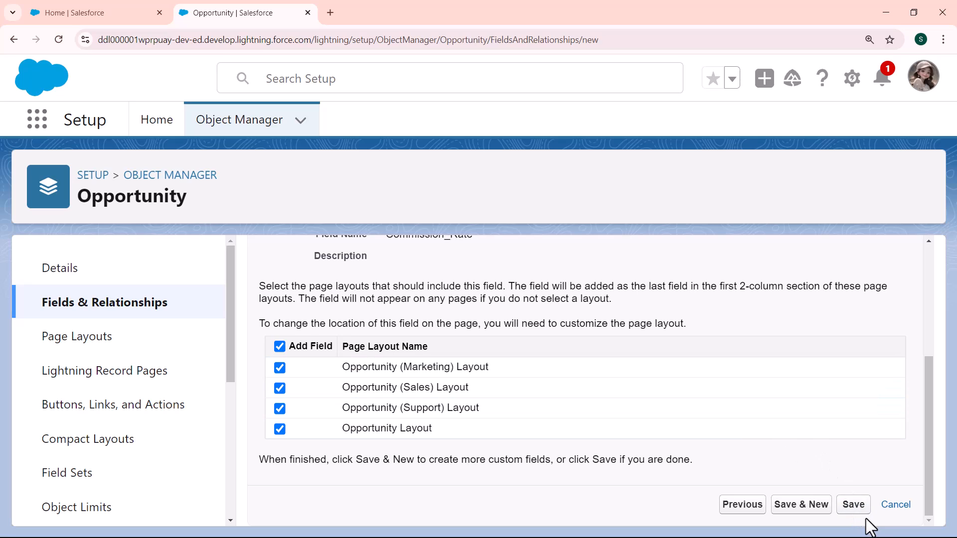
{"action": "left_click", "coordinate": [856, 509]}
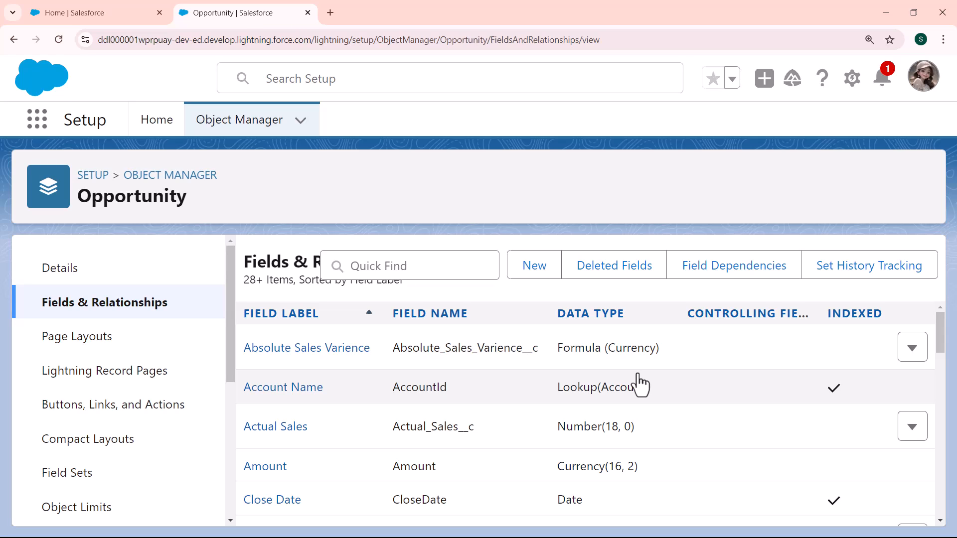
Search the App Launcher for "opportun" and open the Opportunities item
{"action": "left_click", "coordinate": [35, 125]}
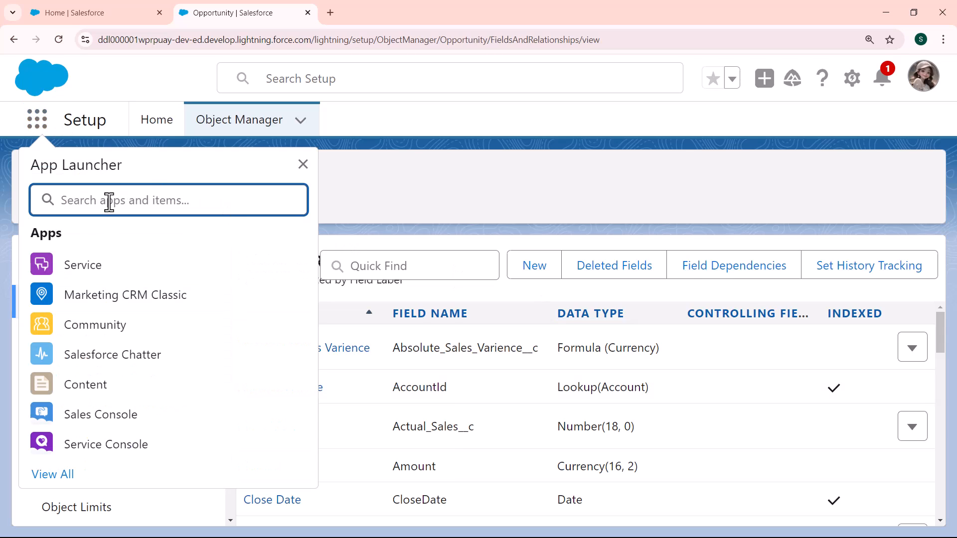
{"action": "type", "text": "opport"}
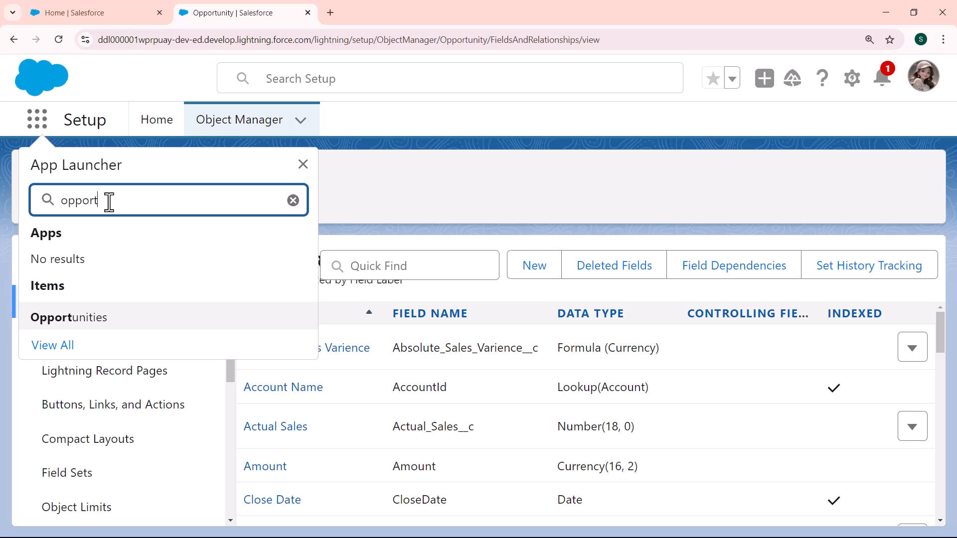
{"action": "type", "text": "unity"}
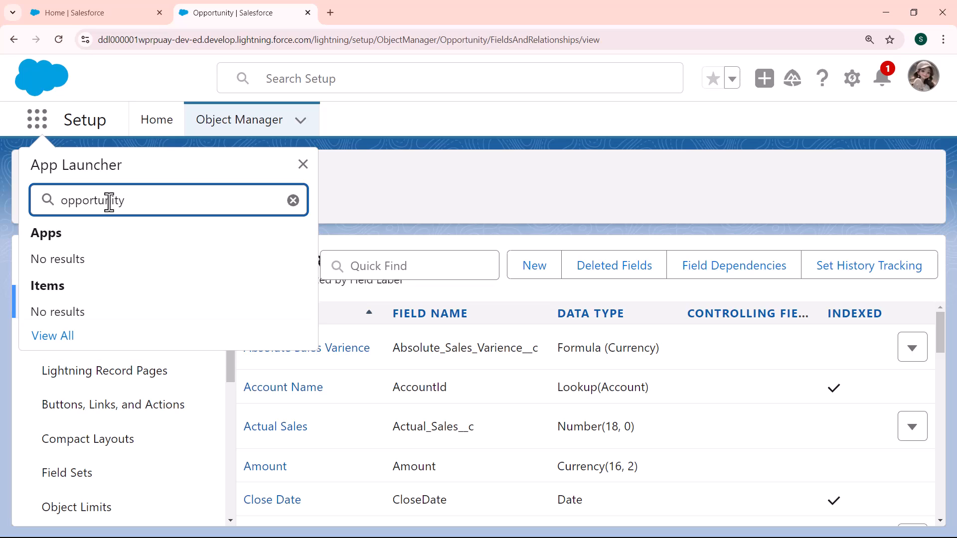
{"action": "key", "text": "BackSpace"}
{"action": "key", "text": "BackSpace"}
{"action": "key", "text": "BackSpace"}
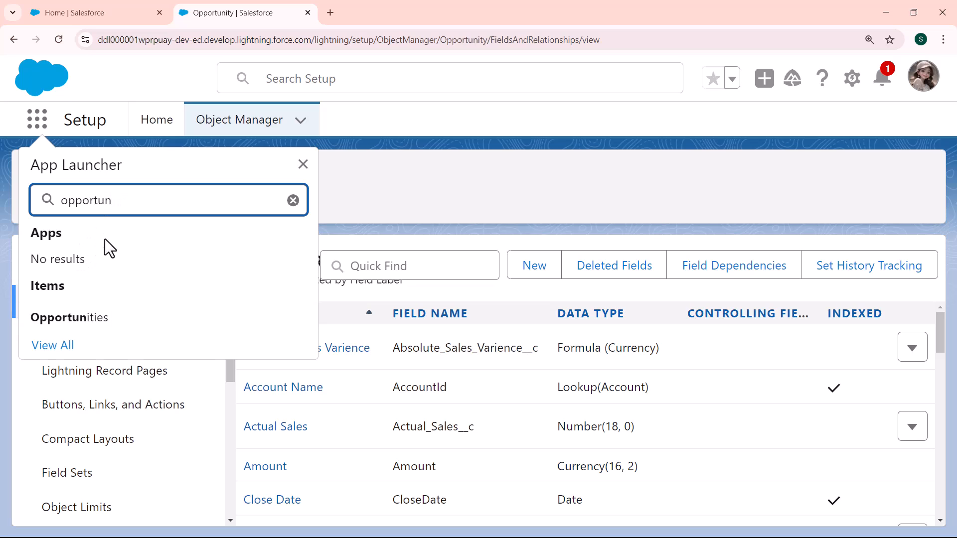
{"action": "left_click", "coordinate": [84, 323]}
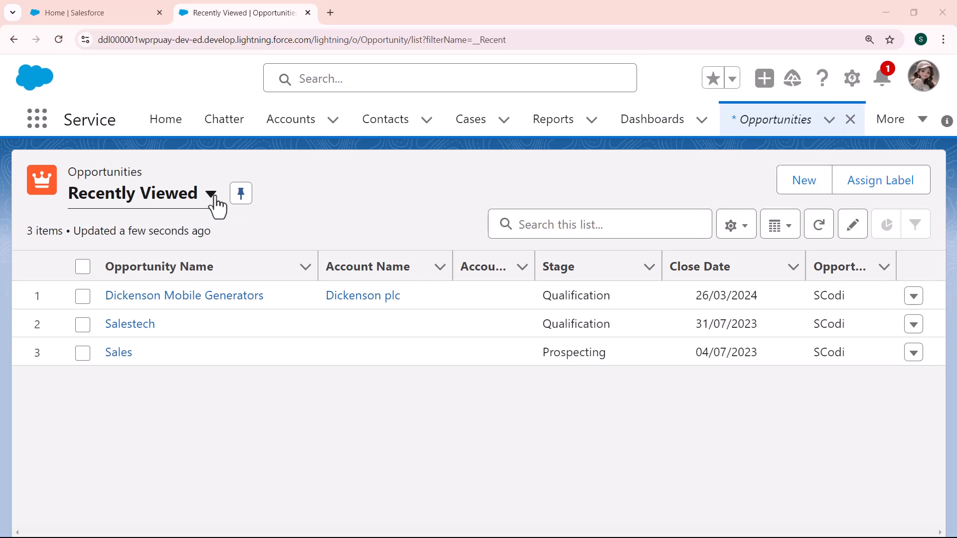
Open the Burlington Textiles Weaving Plant Generator record from the All Opportunities list and show its details, including Commission Rate
{"action": "left_click", "coordinate": [214, 197]}
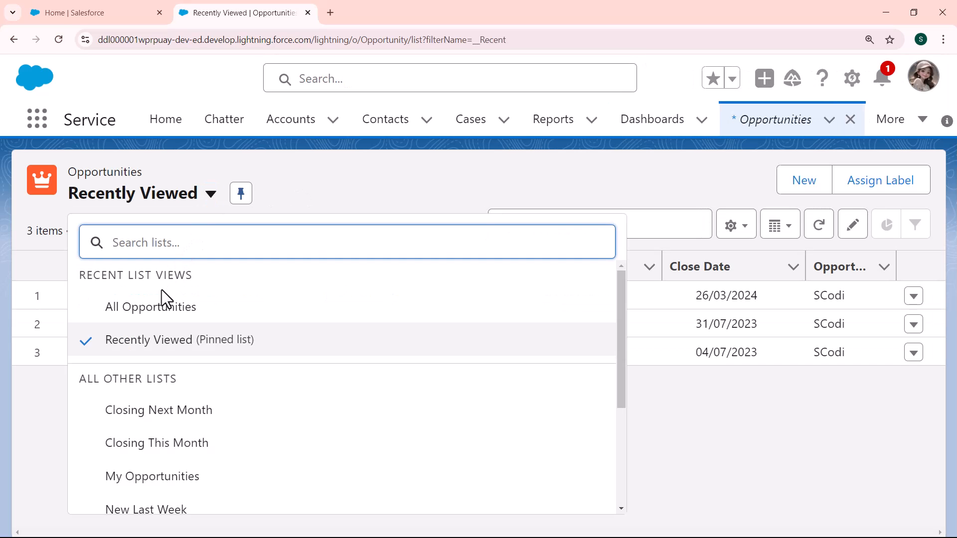
{"action": "left_click", "coordinate": [149, 312]}
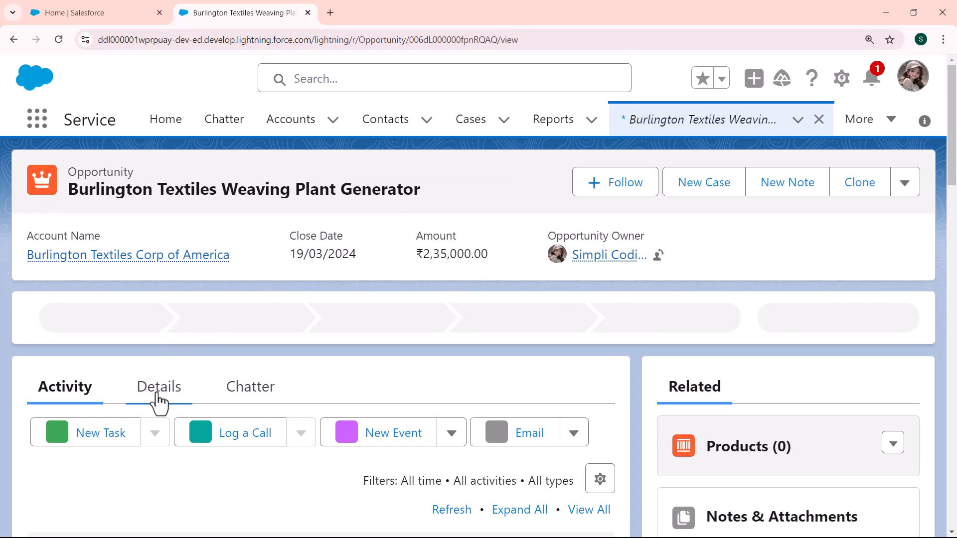
{"action": "left_click", "coordinate": [157, 394]}
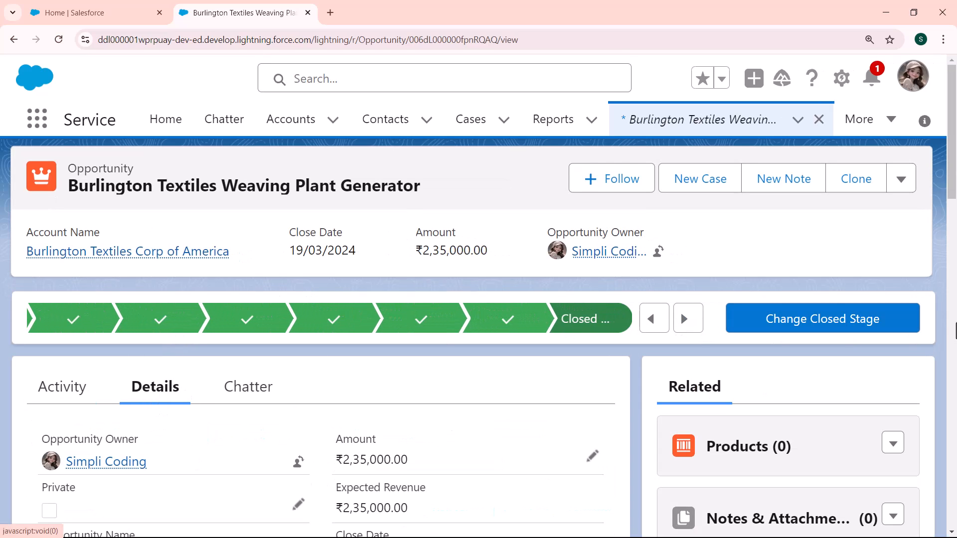
{"action": "left_click", "coordinate": [953, 330]}
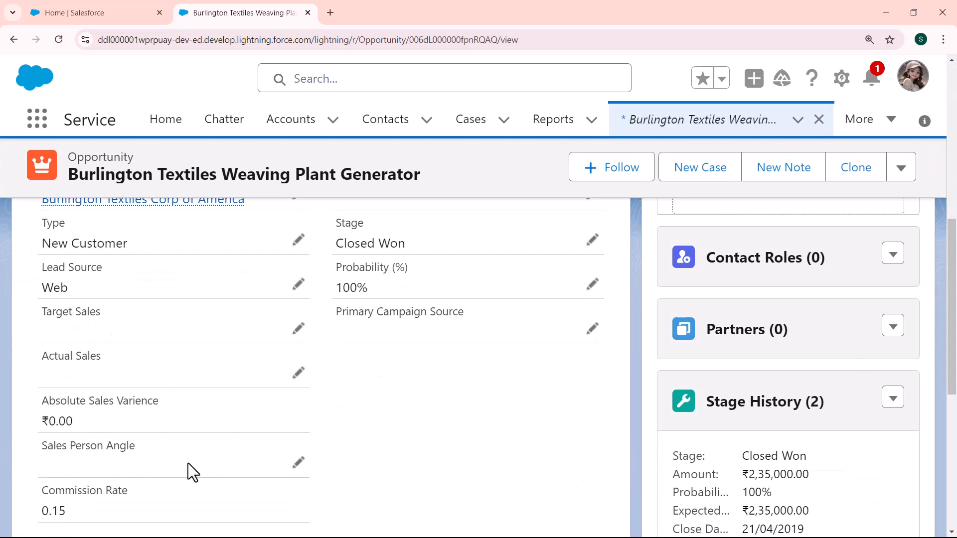
Set the opportunity's Sales Person Angle to 0.5 and save the record
{"action": "left_click", "coordinate": [299, 464]}
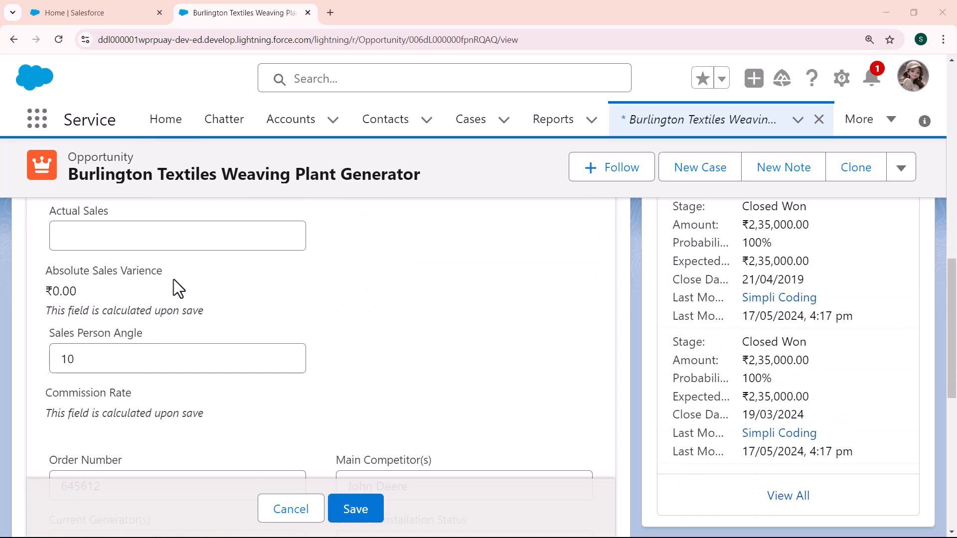
{"action": "left_click", "coordinate": [139, 355]}
{"action": "key", "text": "BackSpace"}
{"action": "key", "text": "BackSpace"}
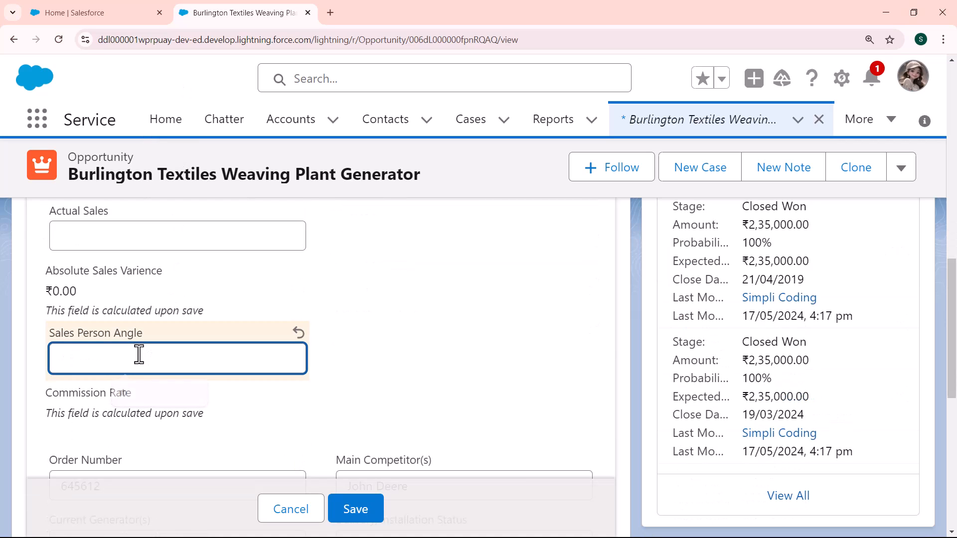
{"action": "type", "text": "0.5"}
{"action": "left_click", "coordinate": [348, 512]}
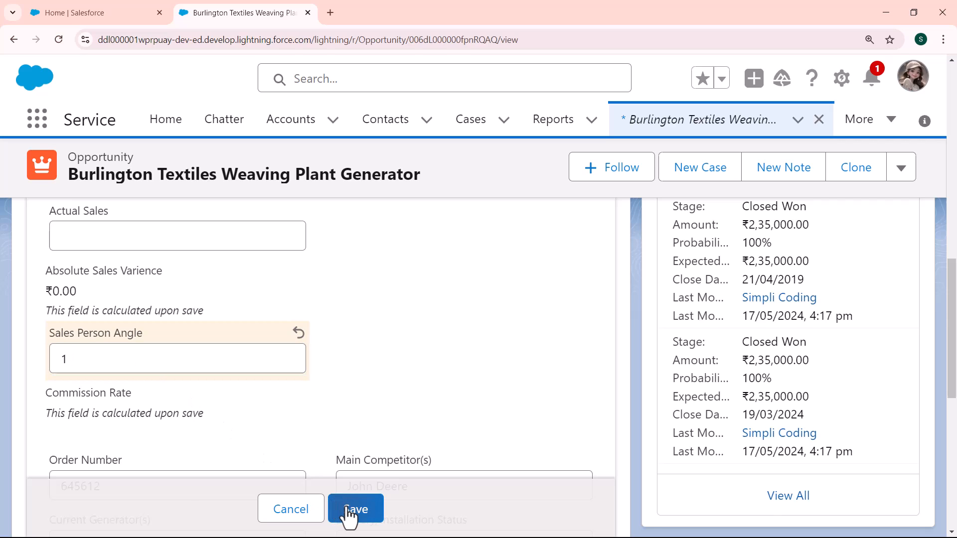